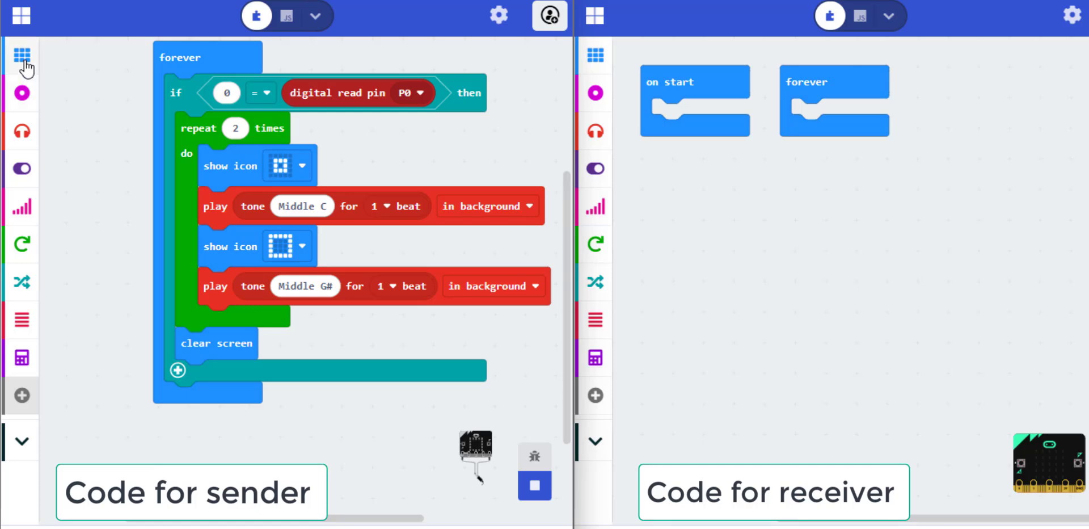
Step: Add an on start block to the sender that sets radio group 1, beside the forever stack
left_click(23, 58)
scroll(202, 420, "down", 5)
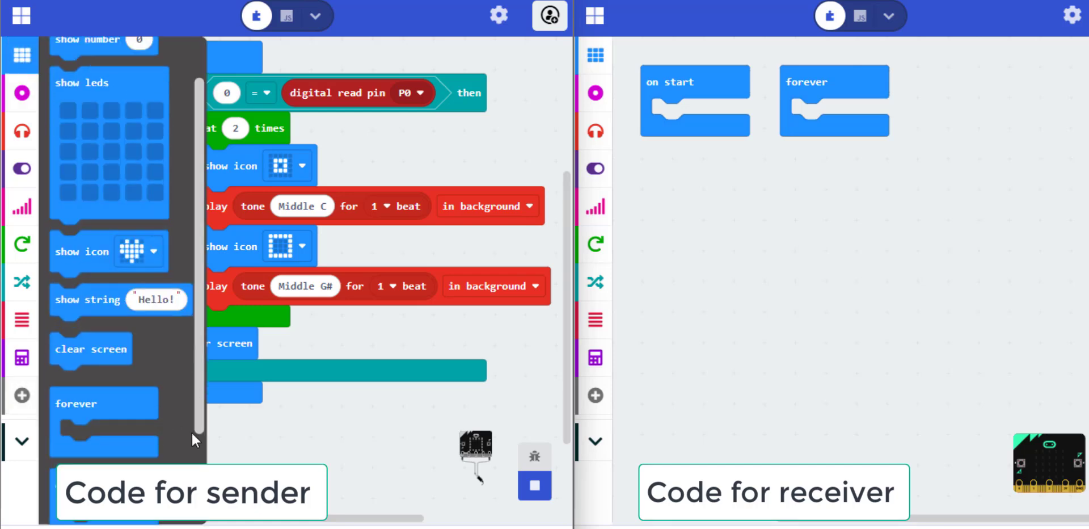
mouse_move(94, 425)
left_mouse_down()
mouse_move(114, 251)
mouse_move(85, 91)
left_mouse_up()
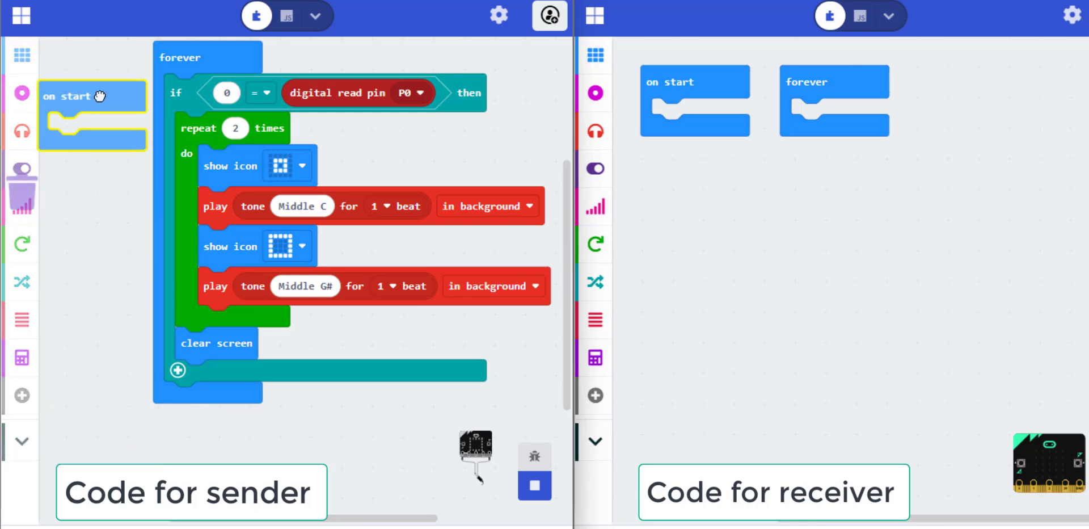
left_click_drag(209, 57, 323, 72)
left_click_drag(119, 91, 164, 84)
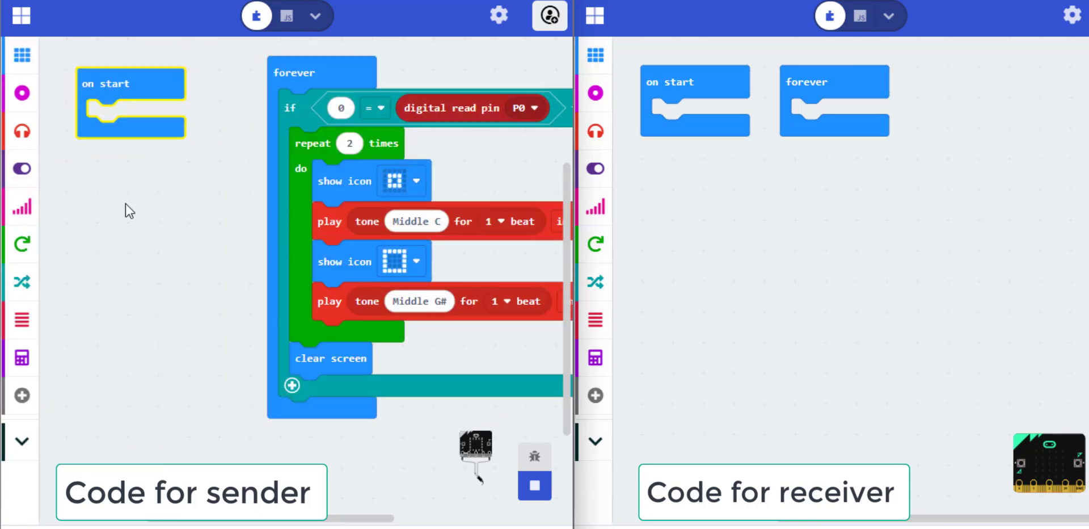
left_click(24, 208)
left_click_drag(121, 138, 136, 119)
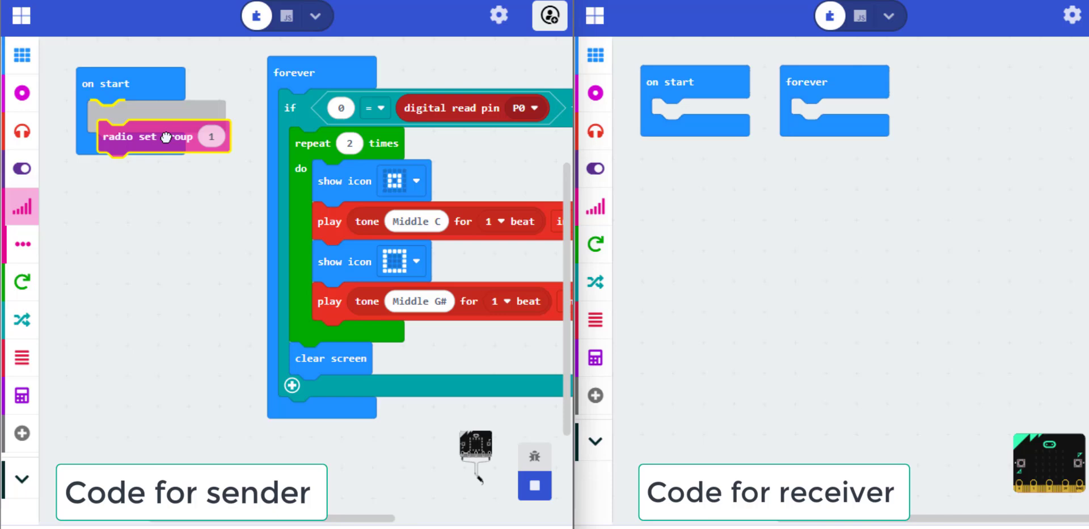
left_click_drag(290, 72, 260, 67)
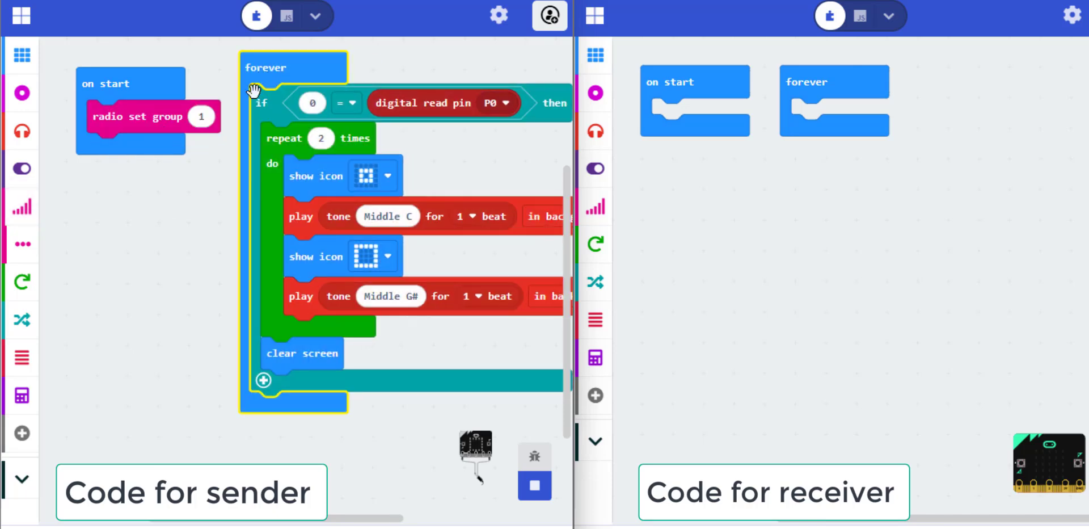
Step: Insert radio send number 0 at the top of the if block for the flame sensor
left_click(24, 208)
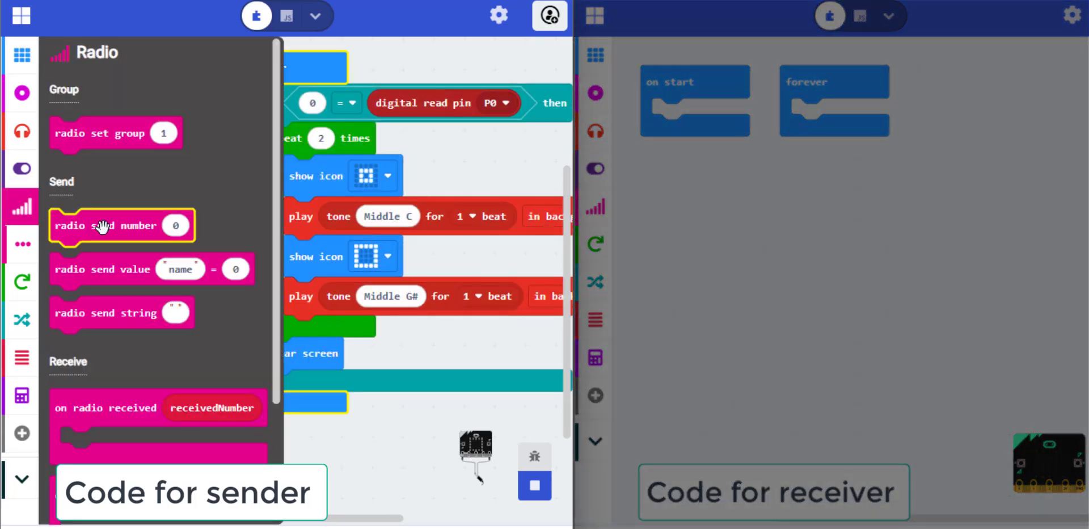
mouse_move(93, 223)
left_mouse_down()
mouse_move(177, 300)
mouse_move(319, 138)
left_mouse_up()
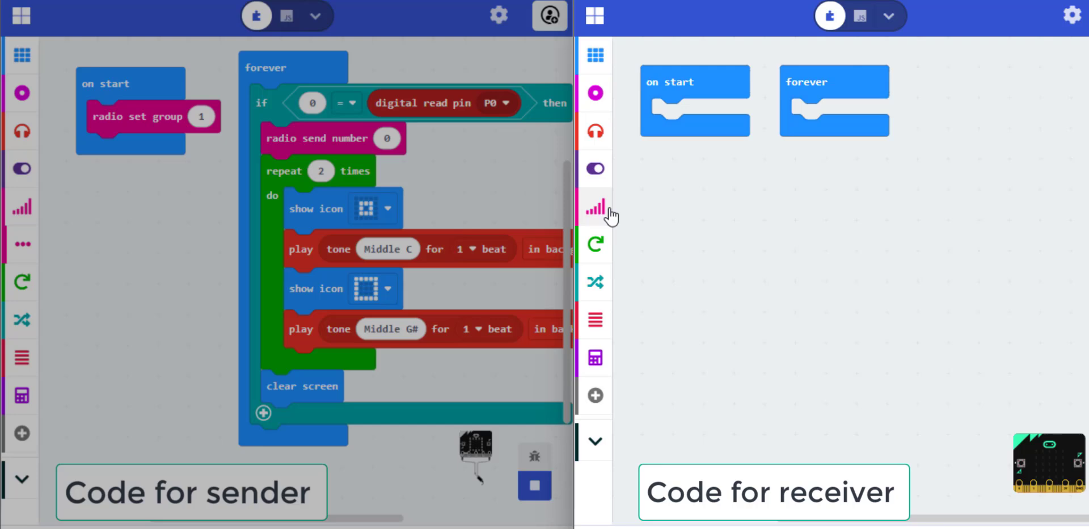
Step: Place radio set group 1 inside the receiver's on start block
left_click(596, 206)
left_click_drag(652, 136, 689, 117)
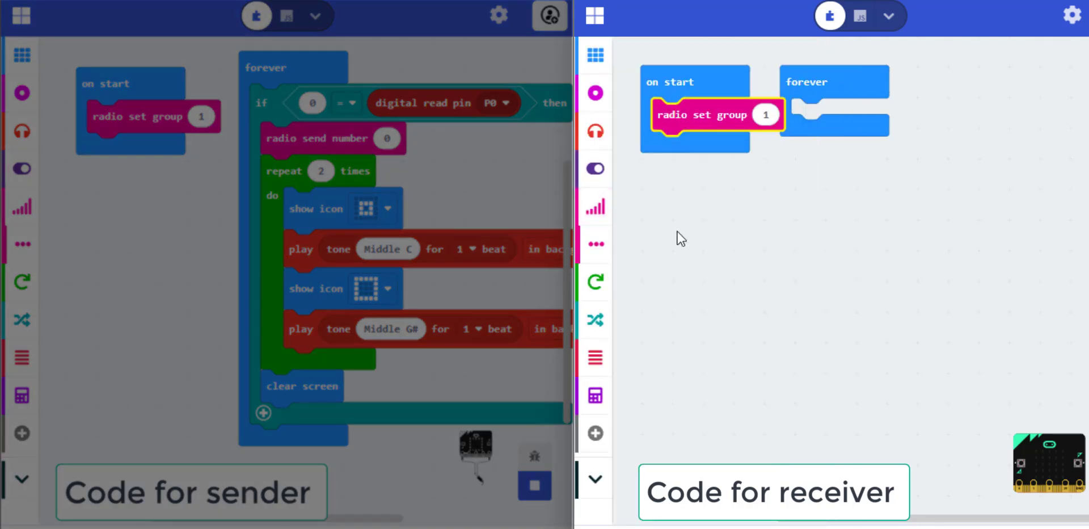
left_click(597, 208)
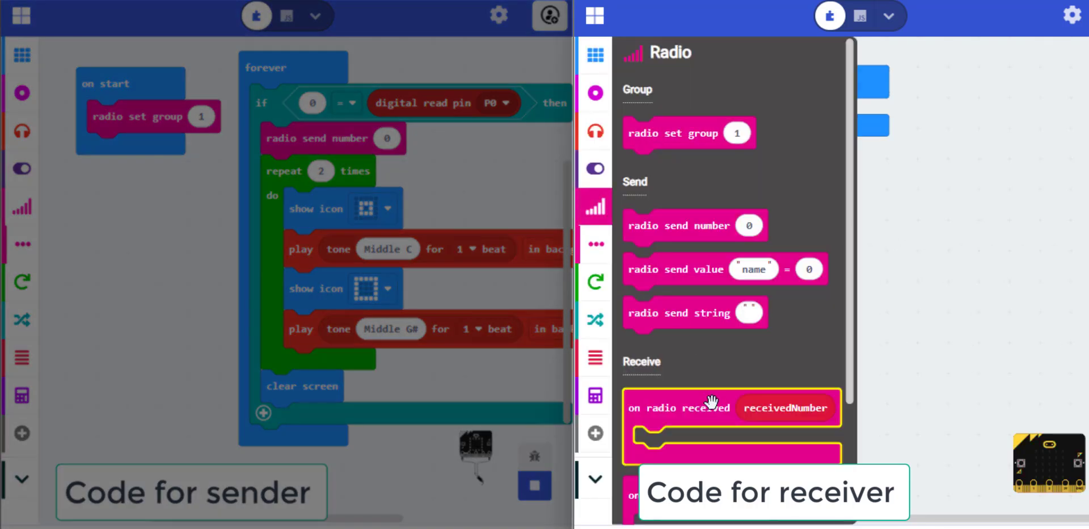